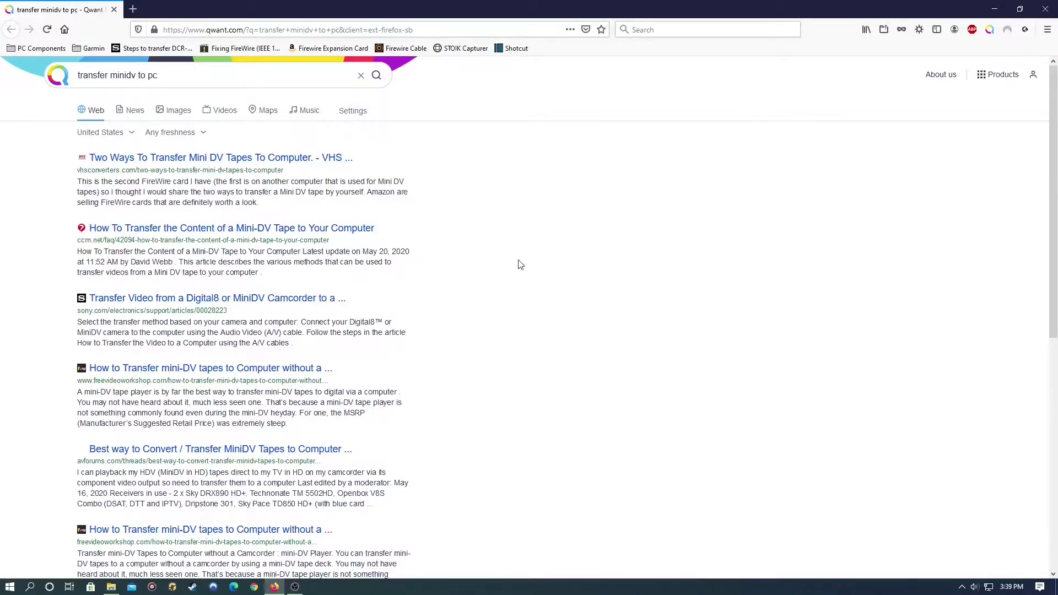
Step: Search YouTube for 'minidv to pc', then open the Syba FireWire card's Amazon page from bookmarks
scroll(518, 264, "down", 1)
scroll(518, 265, "down", 10)
scroll(501, 271, "up", 12)
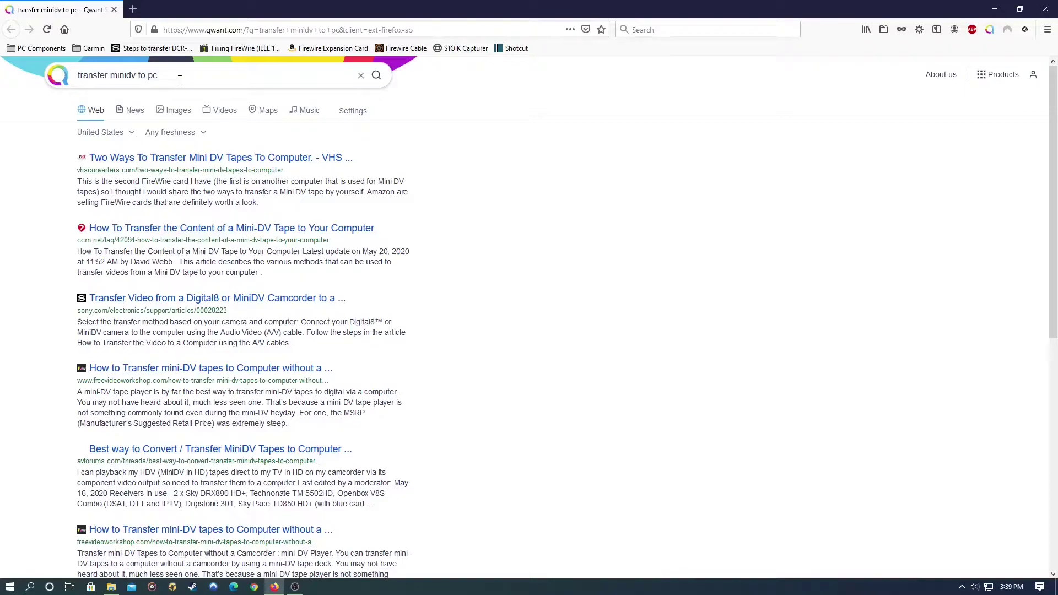
left_click(184, 30)
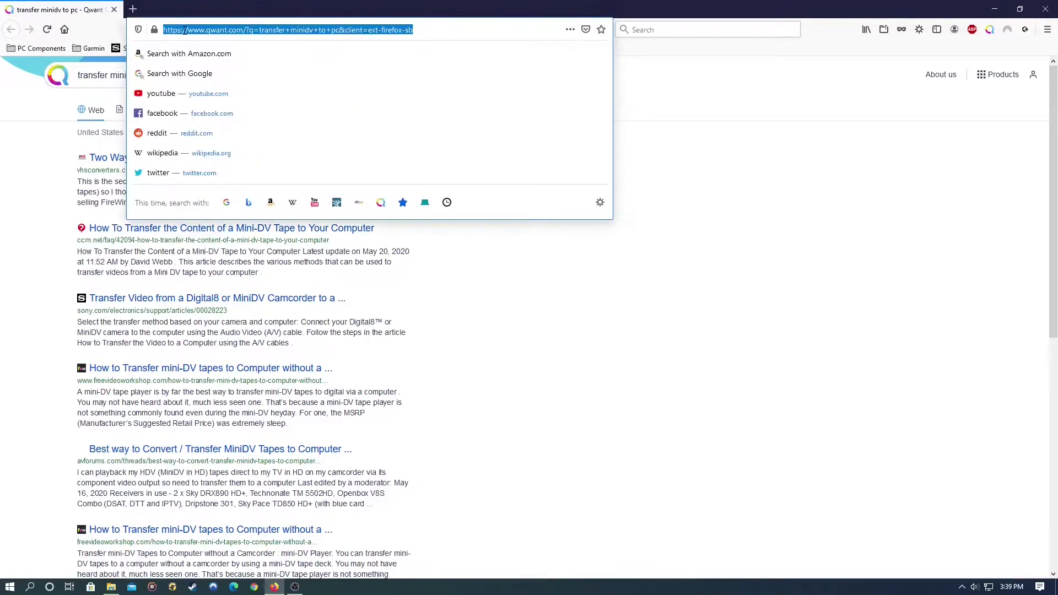
type("youtube.com")
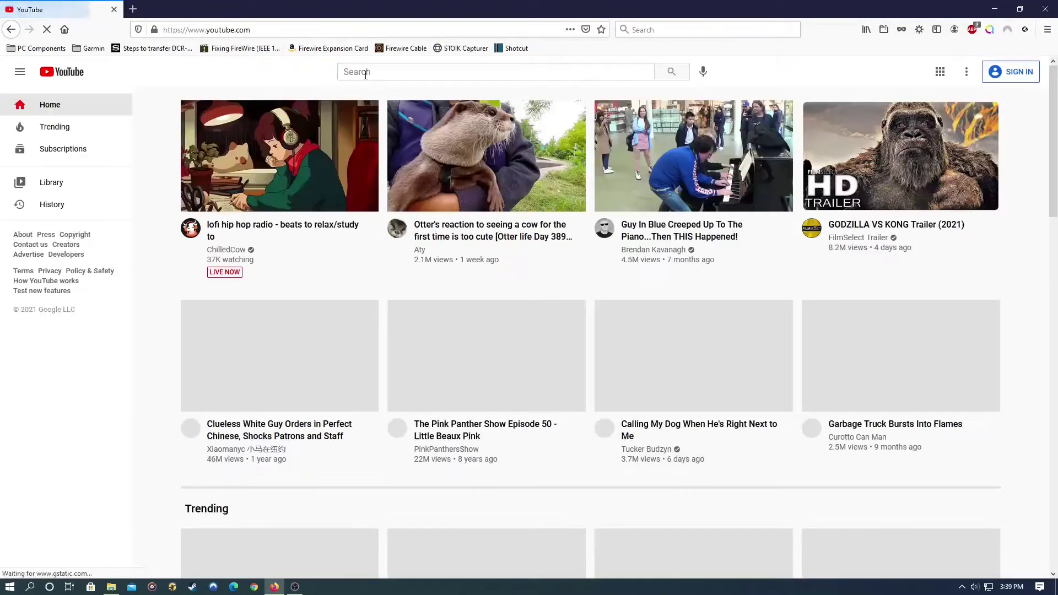
left_click(366, 75)
type("minid")
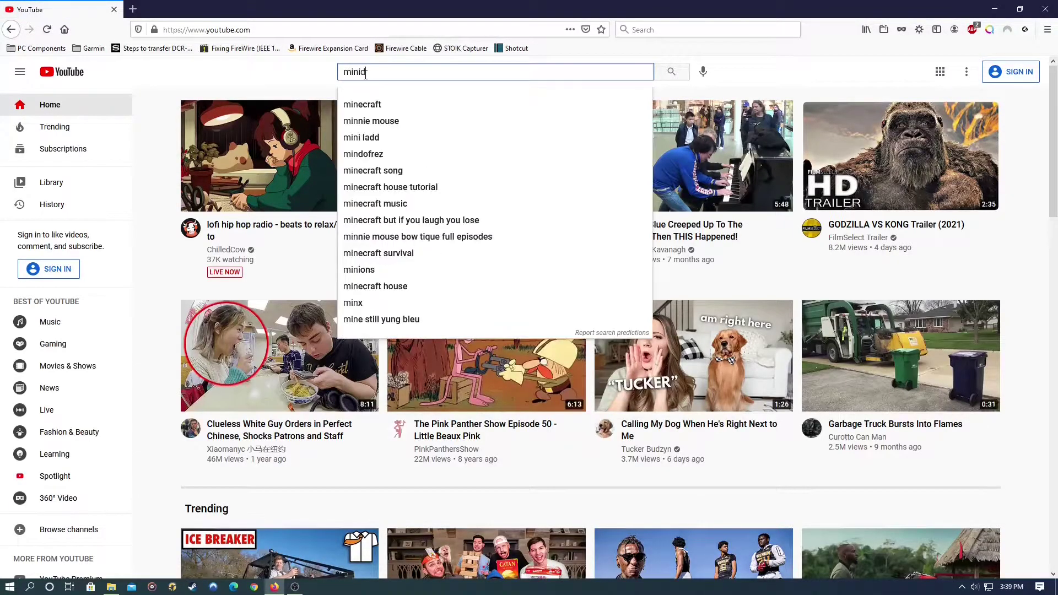
type("v to pc")
key("Return")
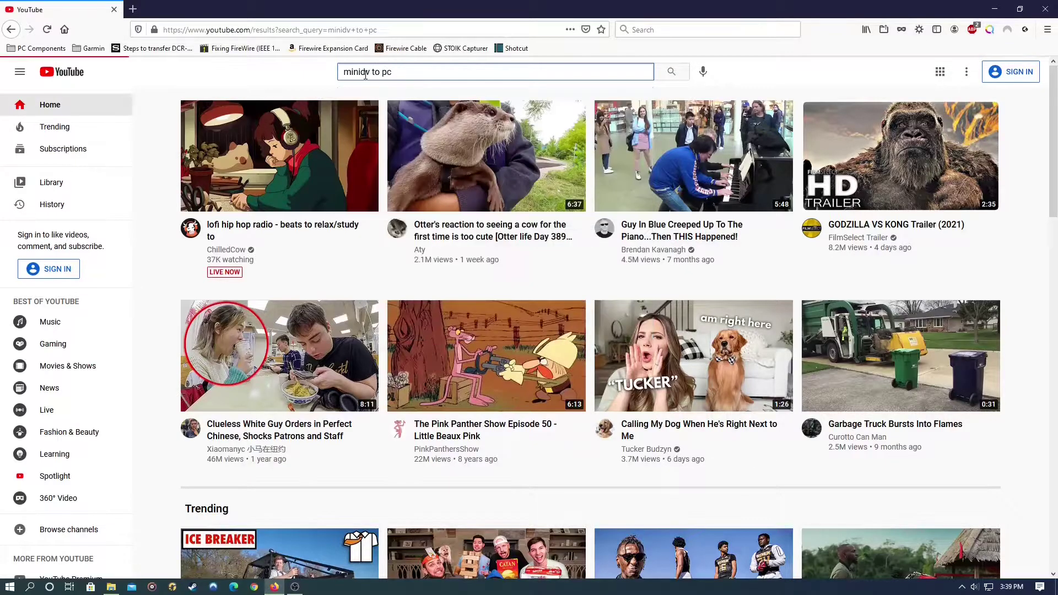
mouse_move(388, 189)
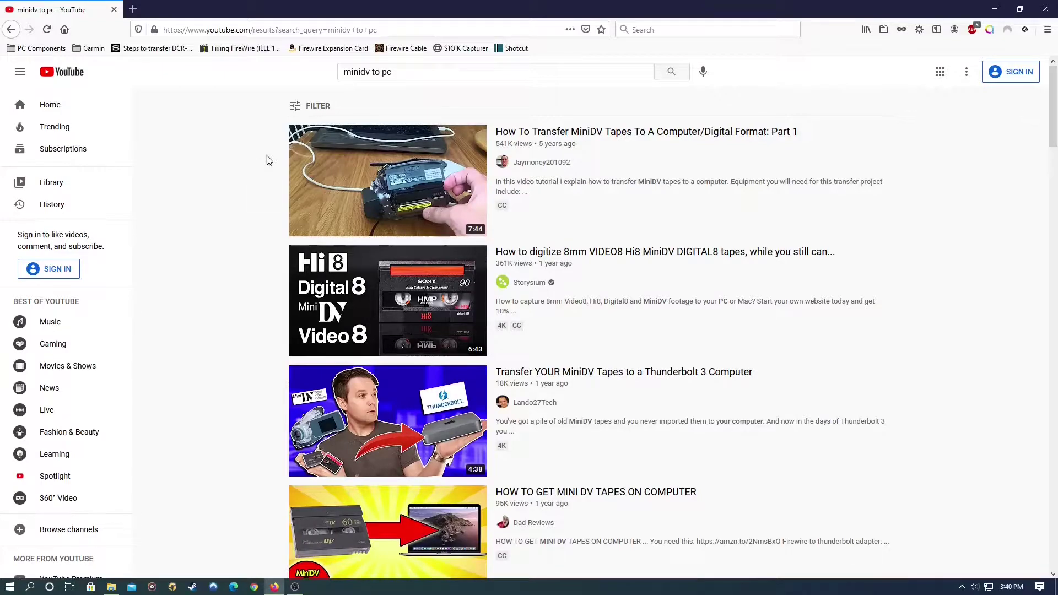
left_click(312, 49)
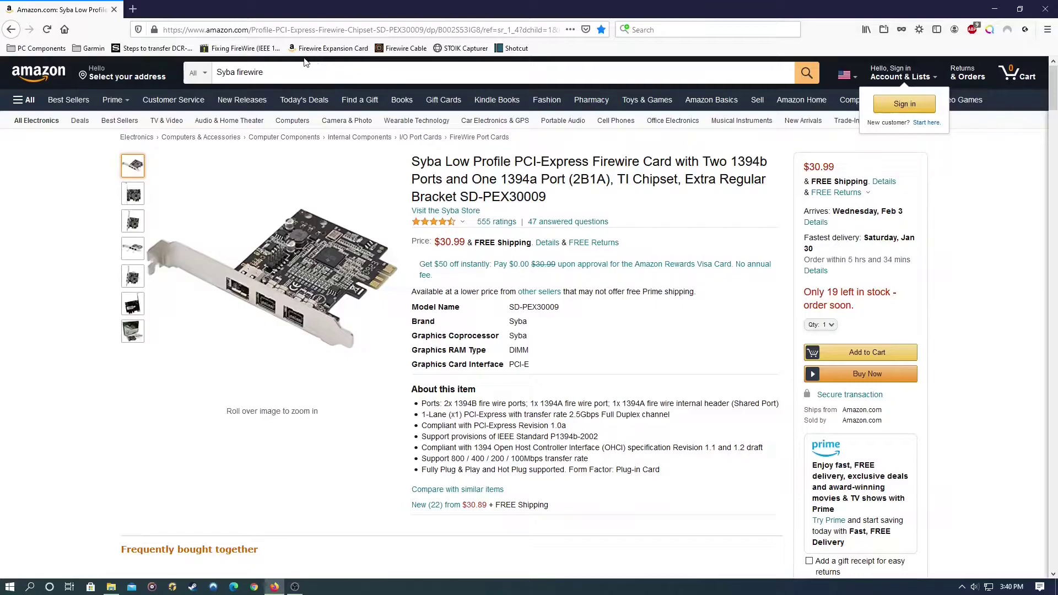
Step: Open the Studio 1 Productions 'Fixing FireWire (IEEE 1394)' article from the bookmarks toolbar
left_click(261, 50)
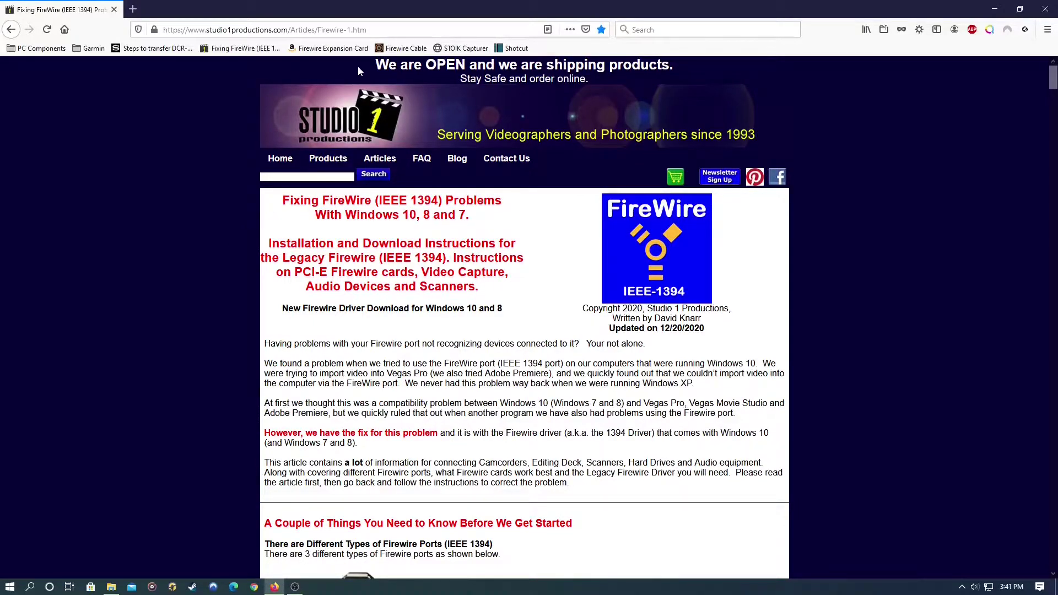
Step: View the 4-pin to 6-pin FireWire cable picture, then open the STOIK Capturer page
left_click(408, 49)
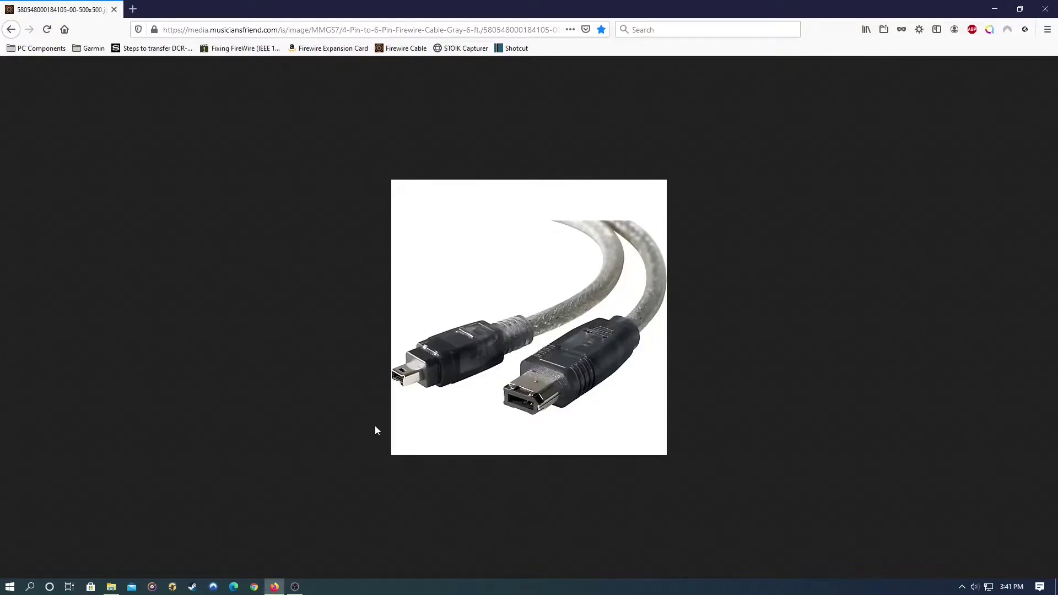
left_click(470, 54)
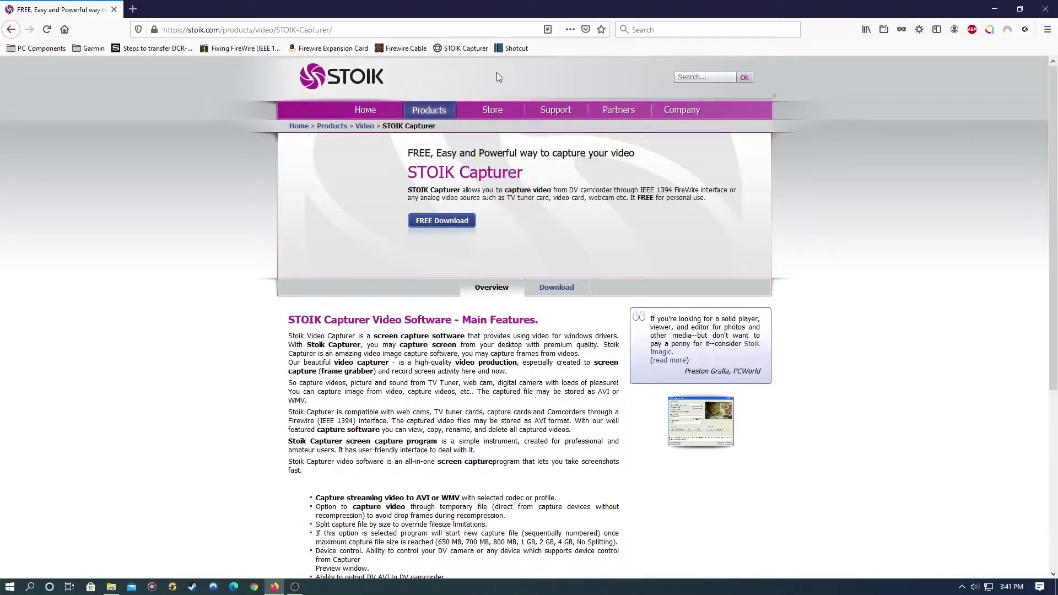
Step: Go to the Shotcut home page from the bookmarks toolbar
left_click(513, 48)
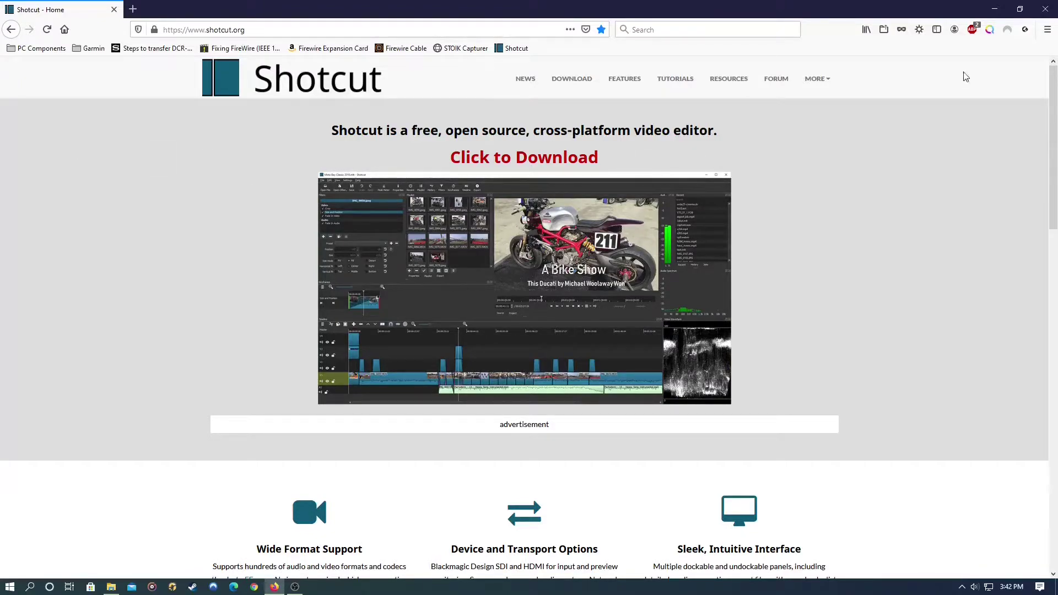
Step: Minimize Firefox, launch STOIK Capturer from the desktop, and bring up its Choose compressors dialog
left_click(995, 9)
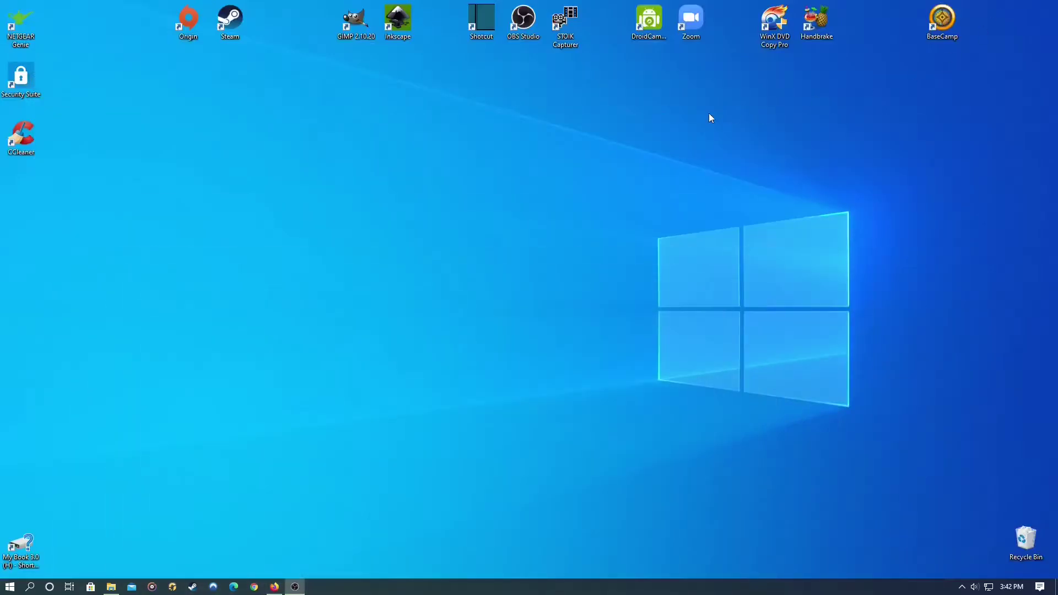
left_click(577, 44)
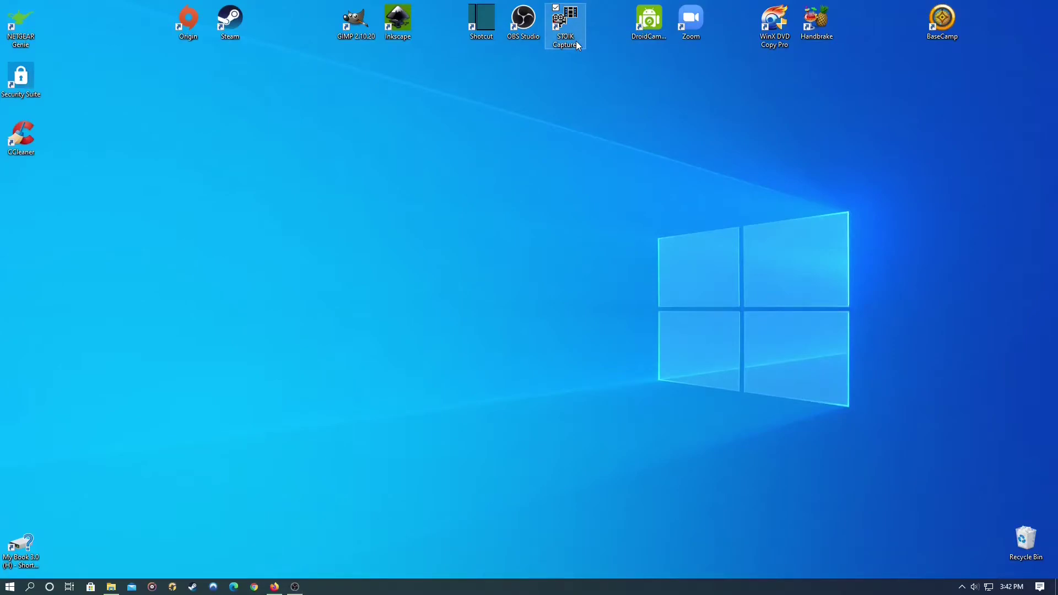
double_click(576, 44)
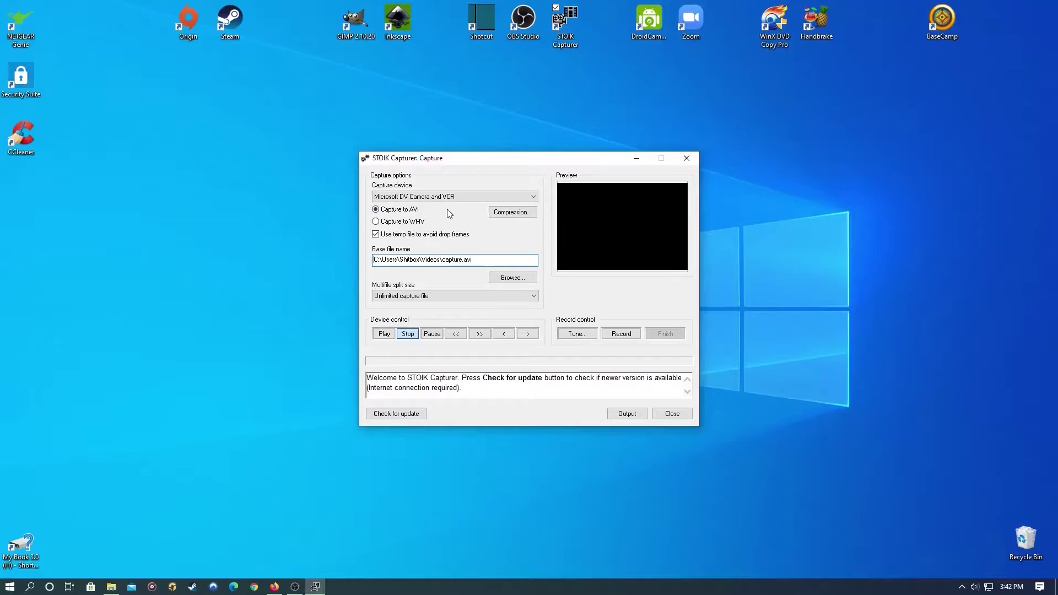
left_click(522, 217)
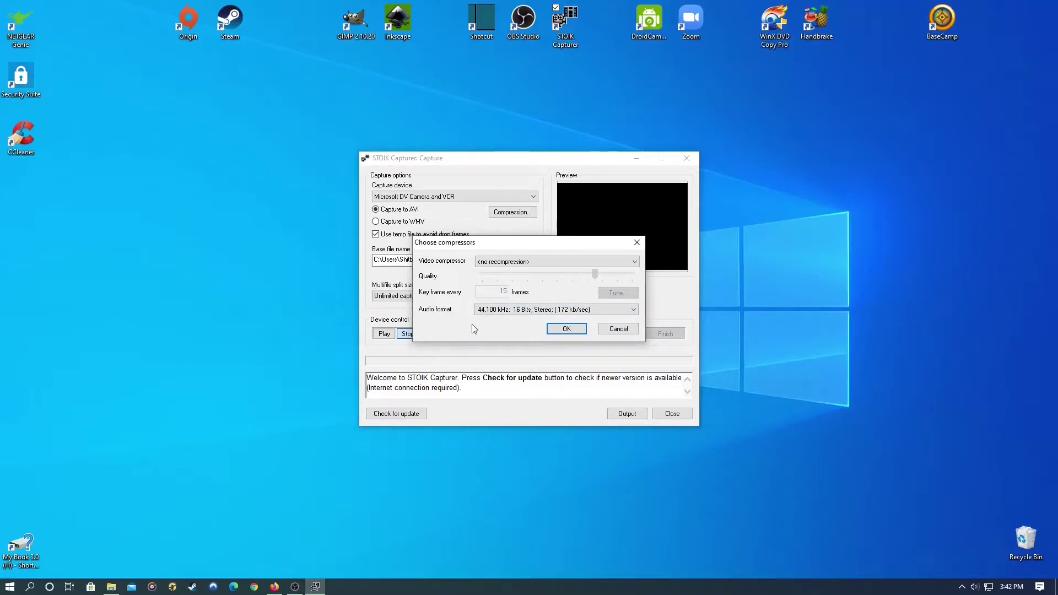
Step: Cancel the Choose compressors dialog, leaving no recompression and 44,100 kHz 16-bit stereo audio
left_click(617, 329)
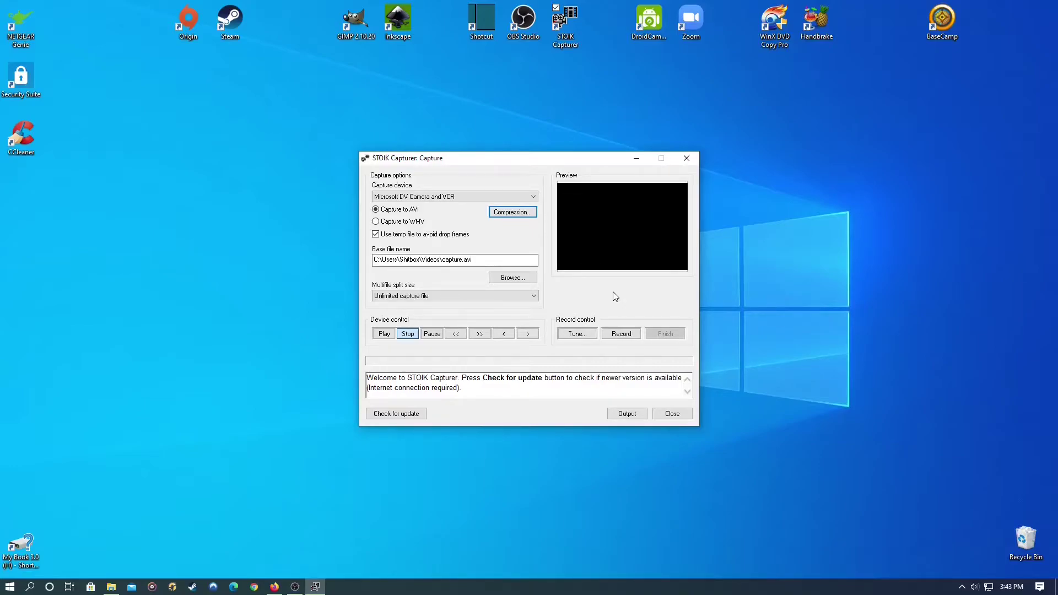
Step: Record footage from Microsoft DV Camera and VCR into capture.avi
left_click(621, 334)
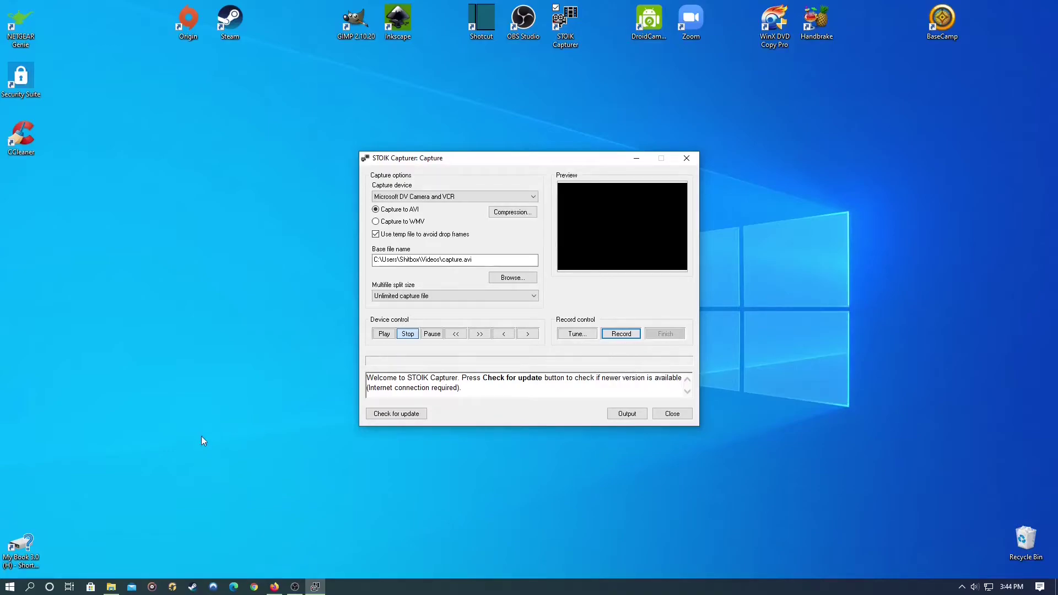
Step: Check the 15-second, 308,750 KB capture0000 AVI in Videos, then launch Shotcut
left_click(111, 586)
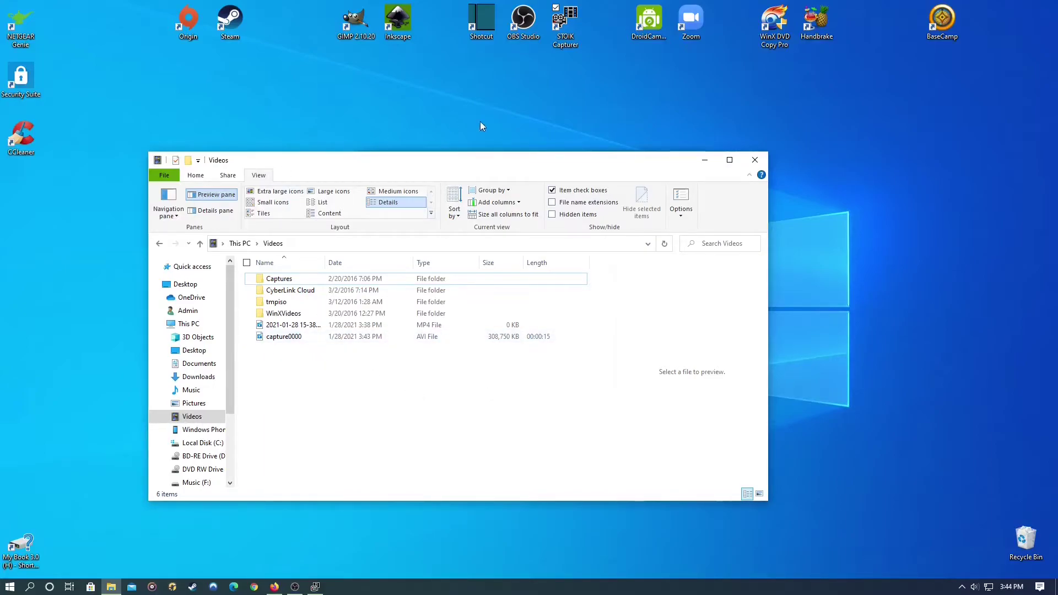
double_click(483, 25)
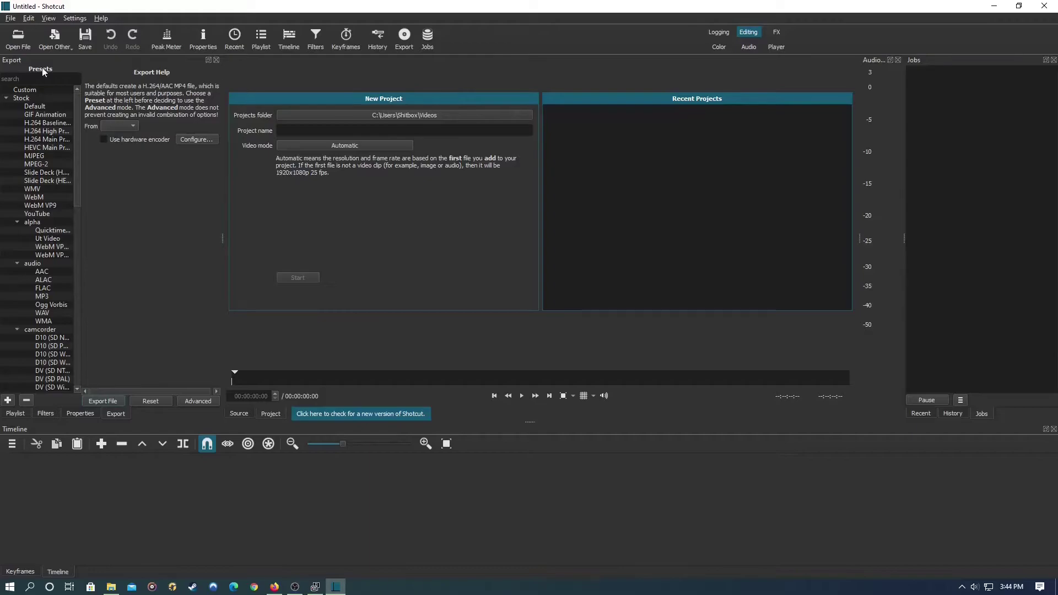
Step: Load capture0000 into Shotcut's source player and trim its out point back to about 00:00:11;14
left_click(18, 39)
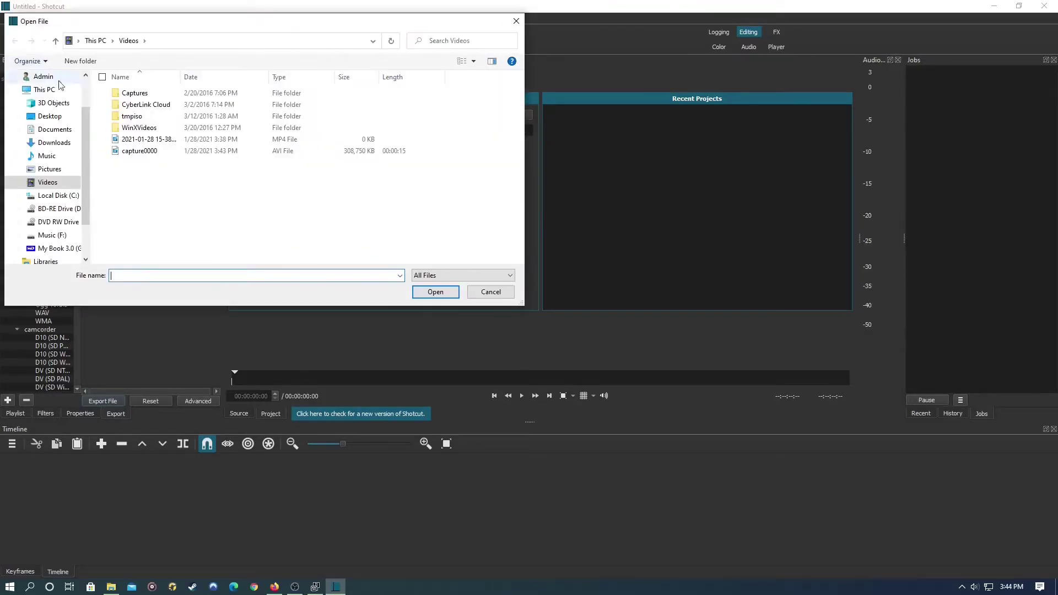
left_click(147, 153)
left_click(430, 296)
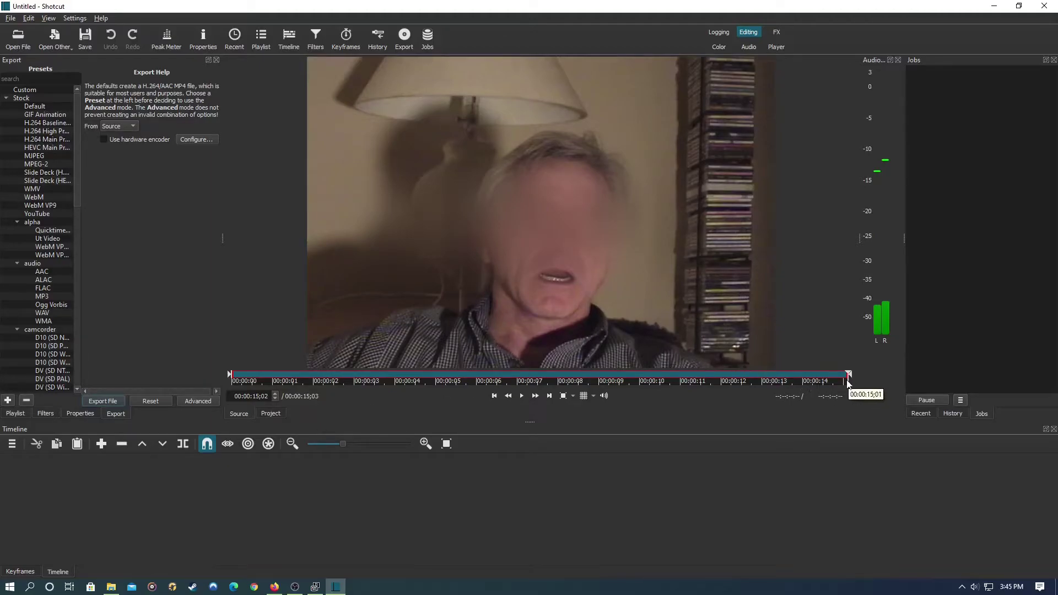
mouse_move(849, 381)
left_mouse_down()
mouse_move(635, 381)
mouse_move(702, 377)
left_mouse_up()
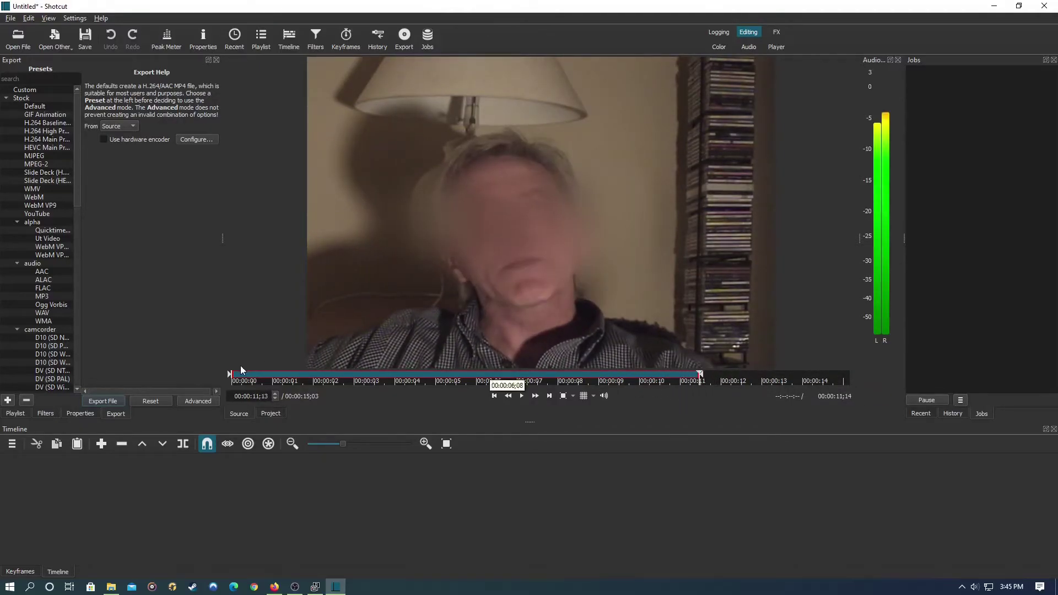
Step: Trim the captured clip to run from 0 to about 00:00:05 on the scrub bar
mouse_move(237, 386)
left_mouse_down()
mouse_move(307, 386)
mouse_move(231, 385)
left_mouse_up()
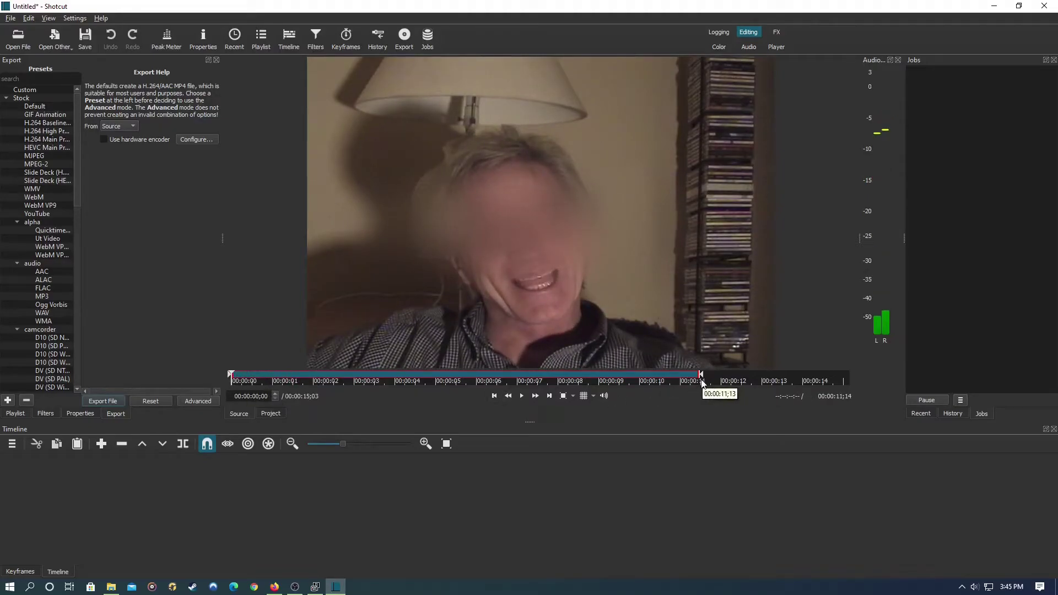
left_click_drag(701, 380, 437, 389)
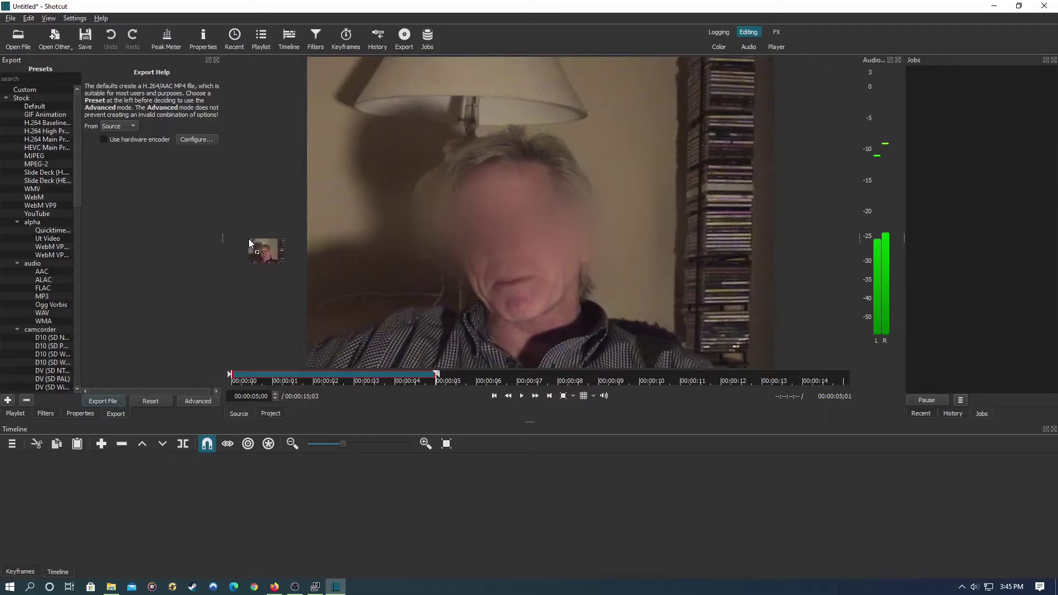
left_click_drag(250, 241, 204, 226)
Step: Export the first 5-second range with the YouTube preset and Source as 'Clip 1'
left_click(57, 214)
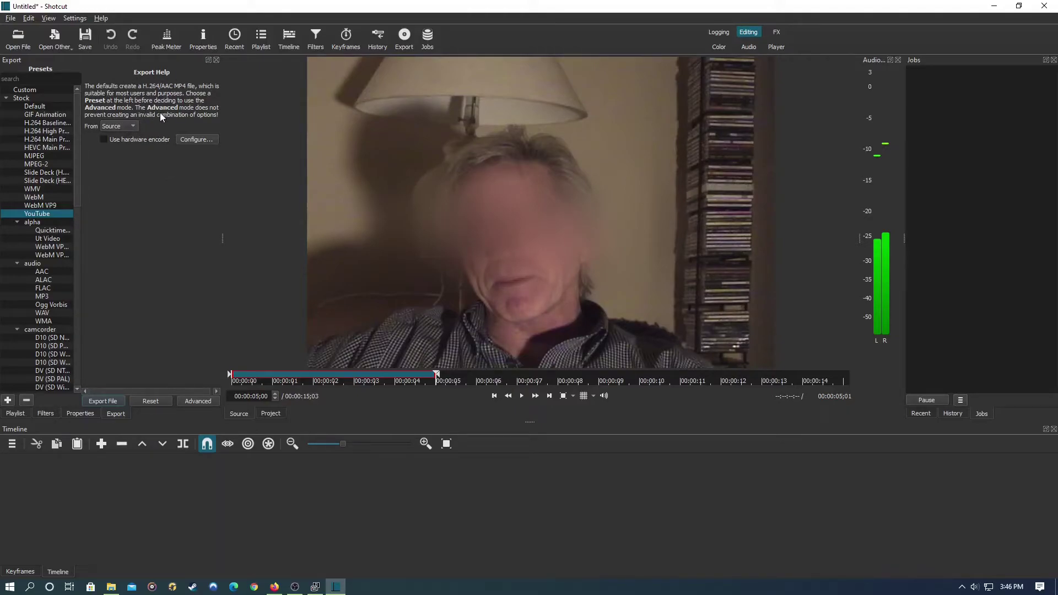
left_click(132, 128)
left_click(185, 125)
left_click(117, 400)
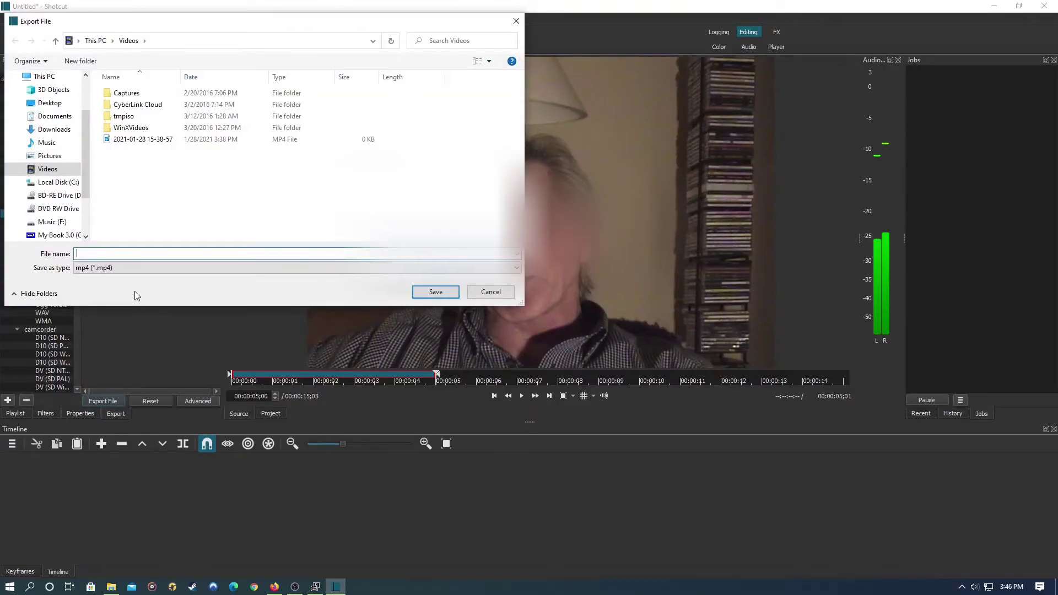
type("Clip 1")
key("Return")
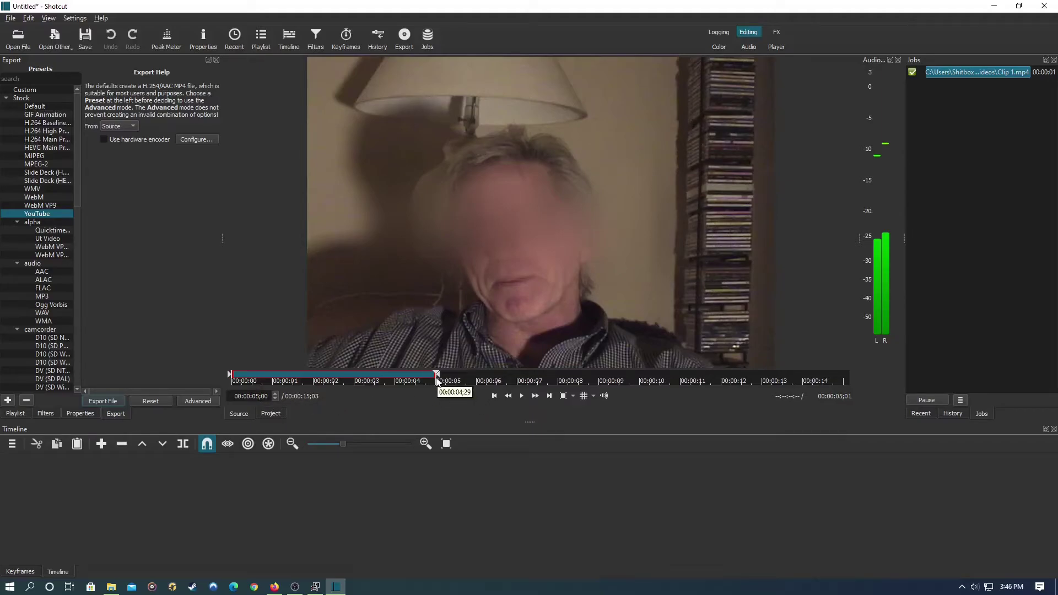
Step: Mark the range from 00:00:05 to the capture's end and export it as 'Clip 2'
left_click_drag(436, 375, 885, 373)
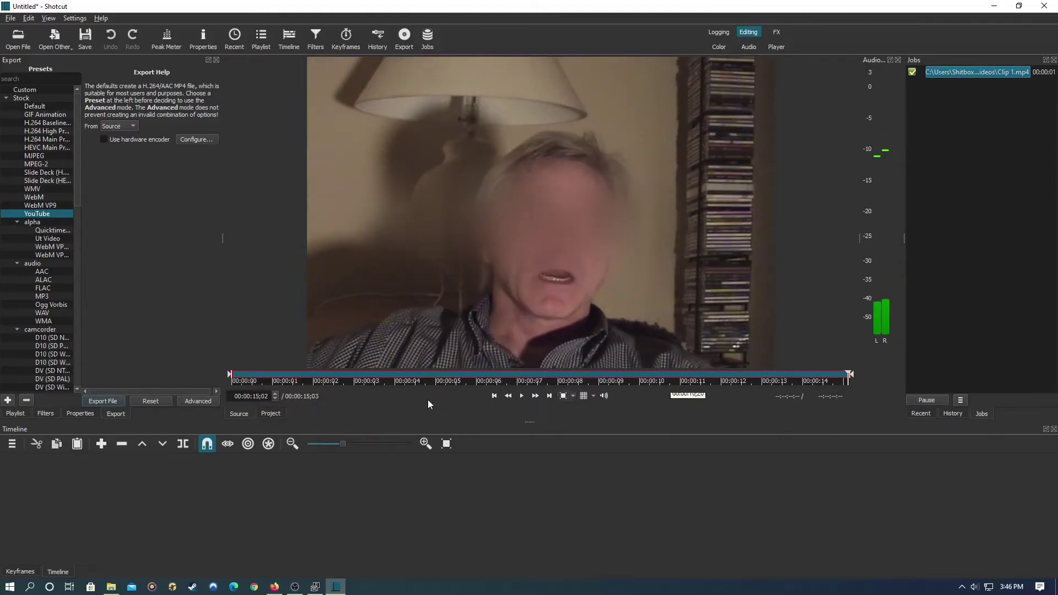
left_click_drag(232, 381, 438, 382)
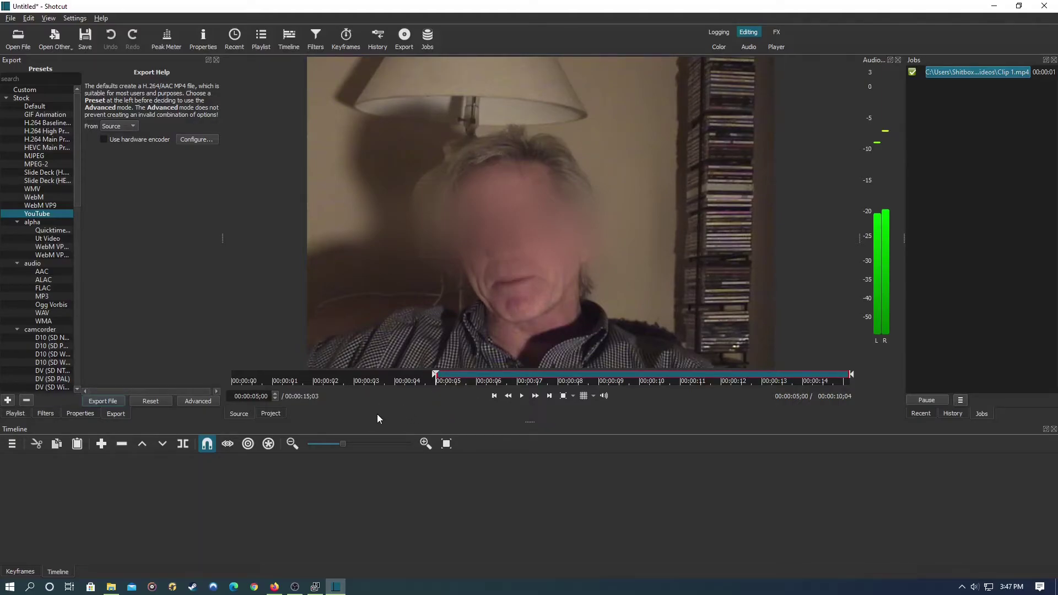
left_click(106, 401)
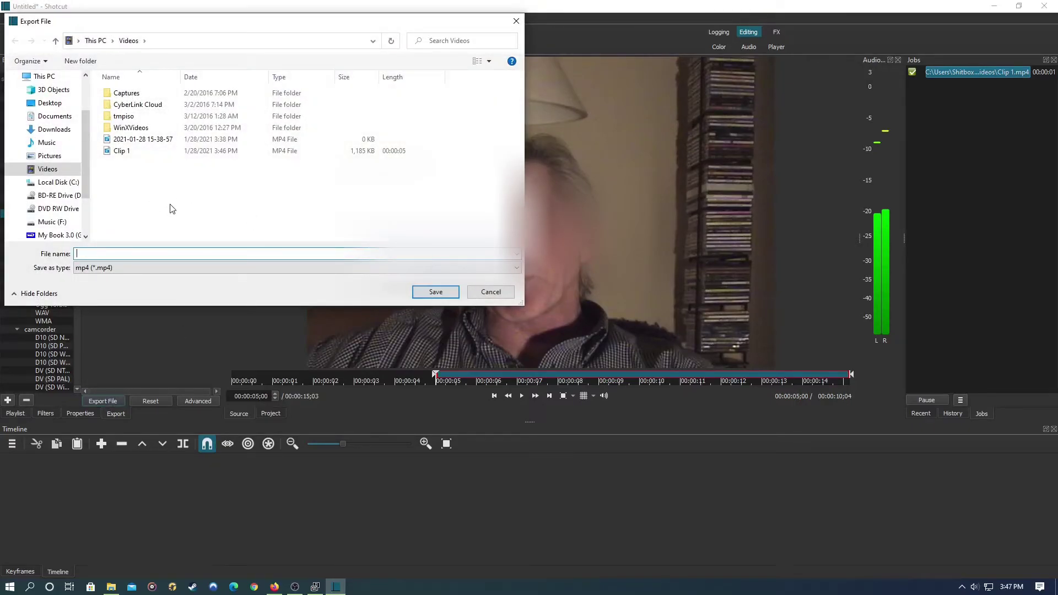
type("Clip 2")
key("Return")
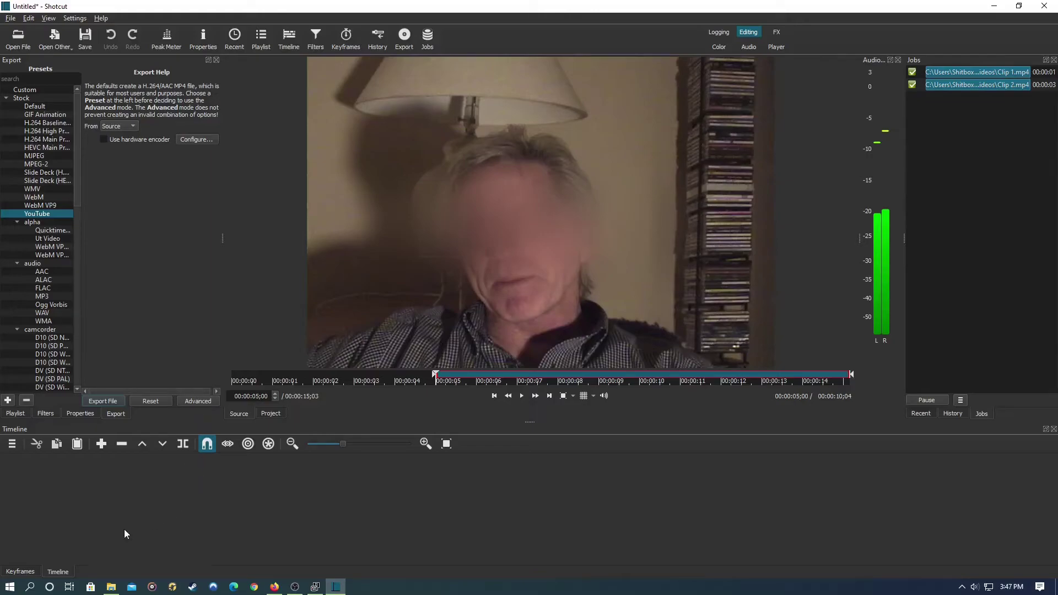
left_click(112, 588)
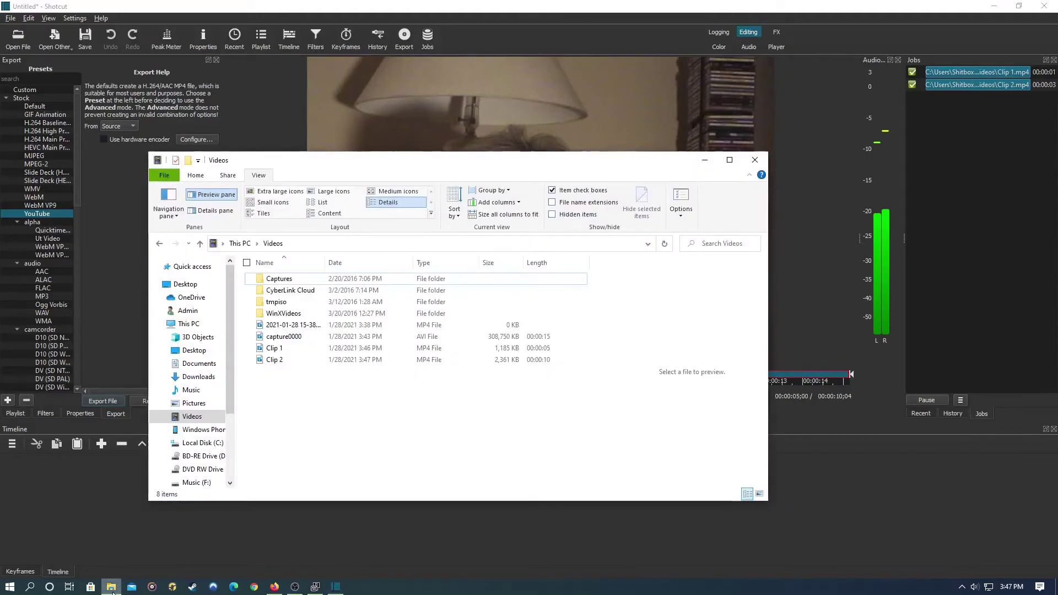
left_click(291, 351)
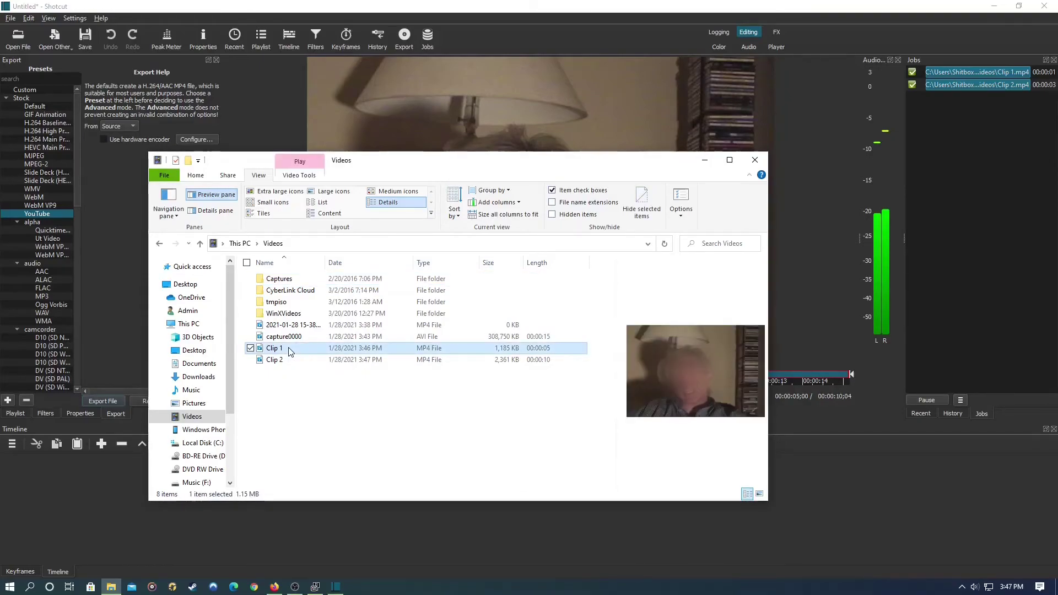
double_click(291, 350)
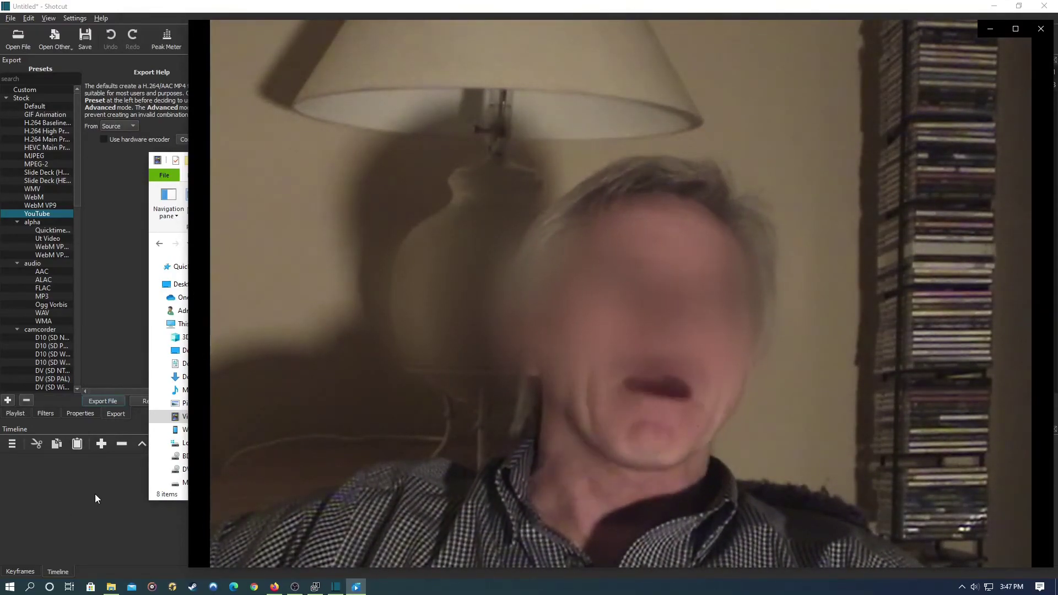
left_click(1039, 29)
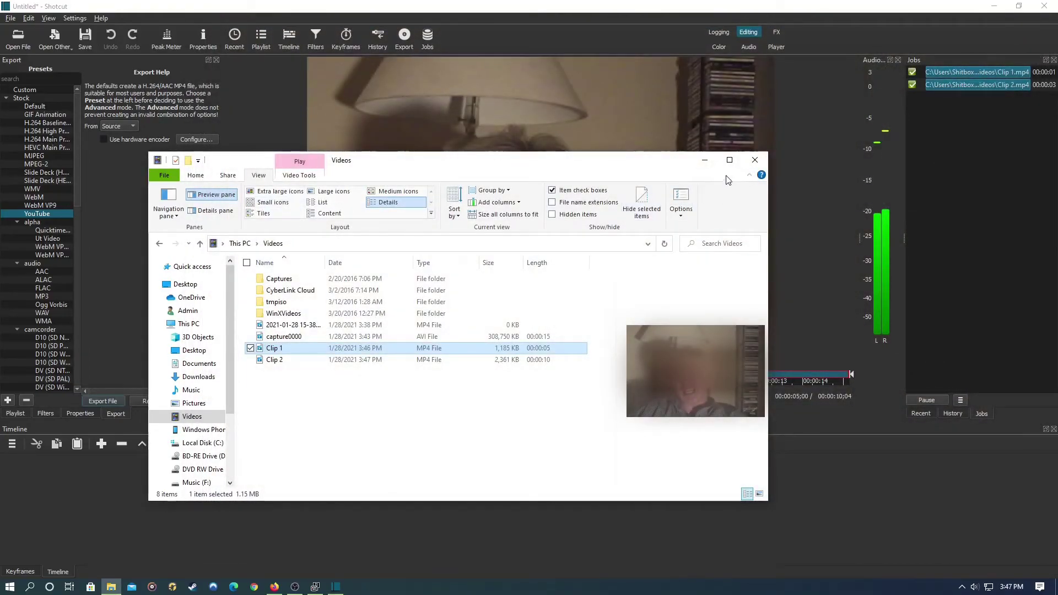
left_click(754, 160)
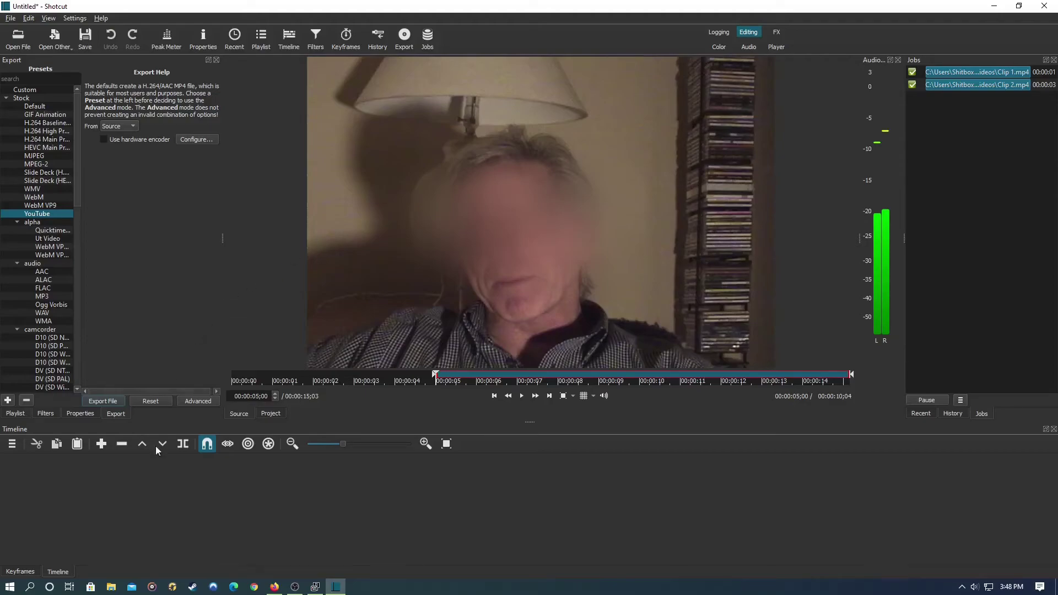
Step: In the Videos folder, compare sizes of capture0000 (301 MB), Clip 1 (1.15 MB) and Clip 2 (2.30 MB)
left_click(110, 587)
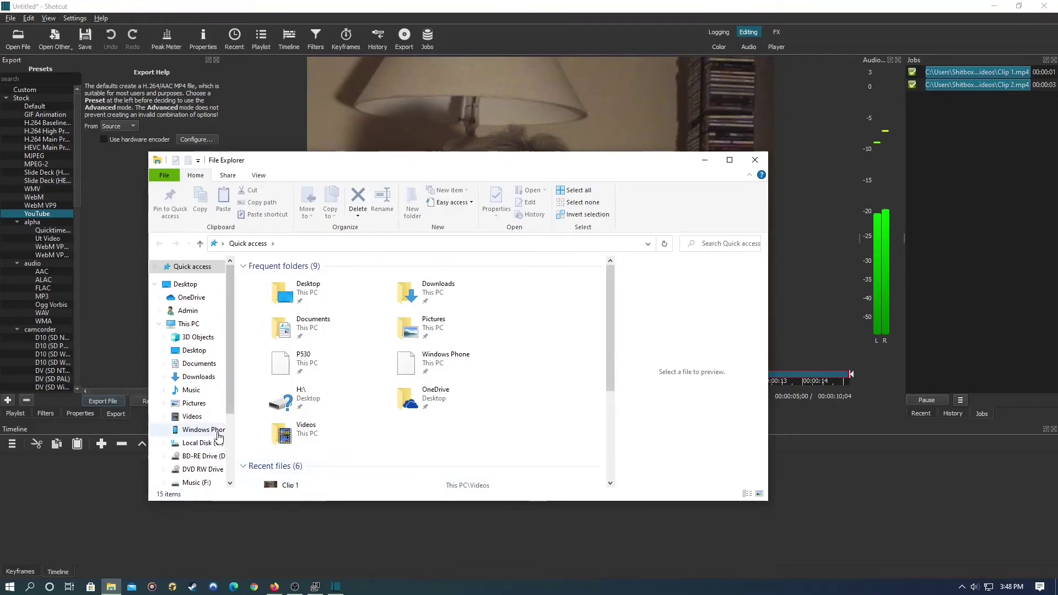
left_click(193, 417)
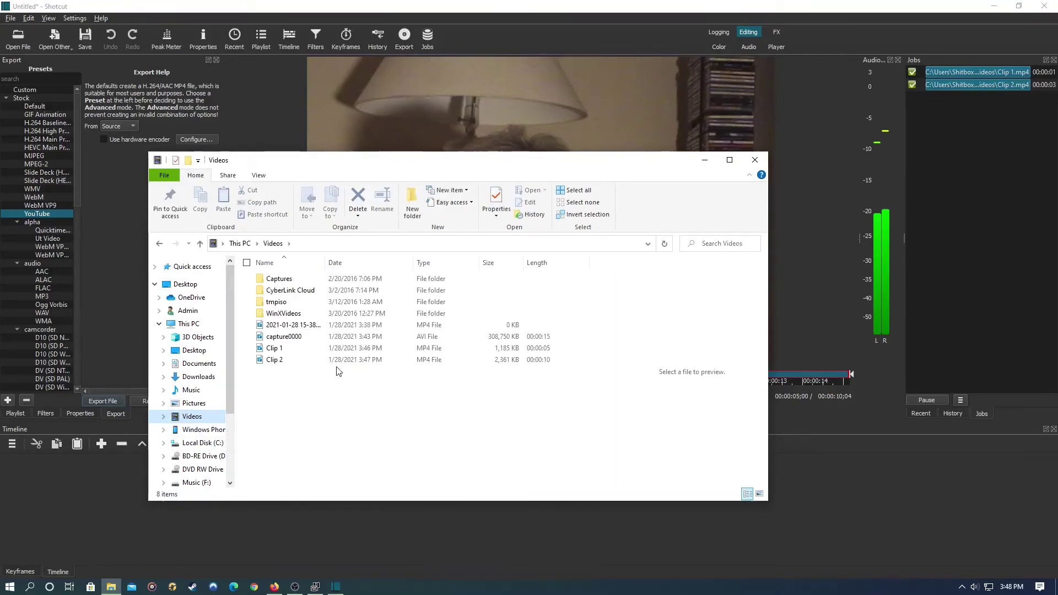
left_click(302, 343)
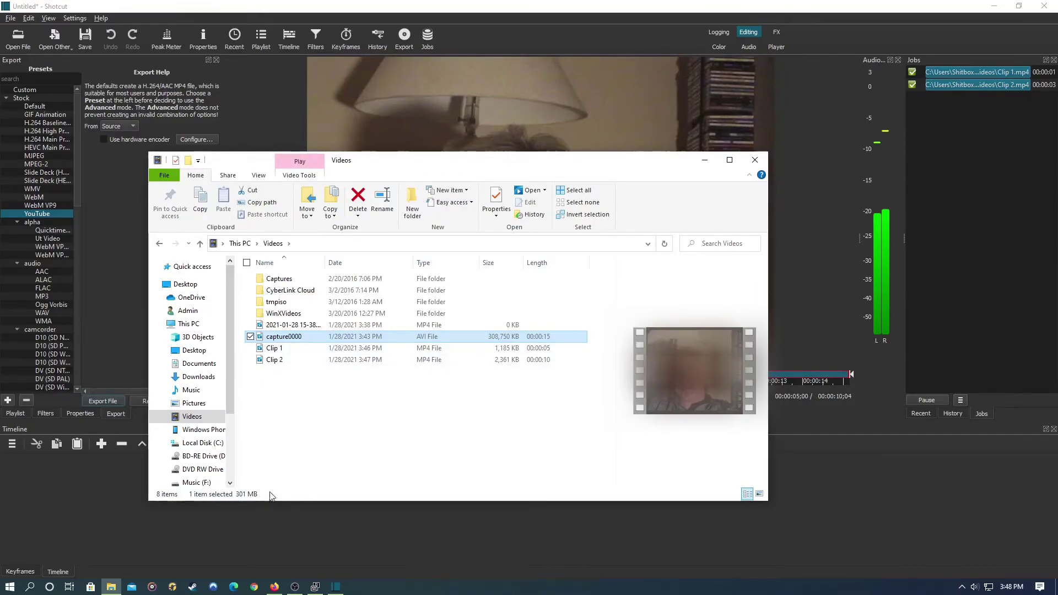
left_click(291, 349)
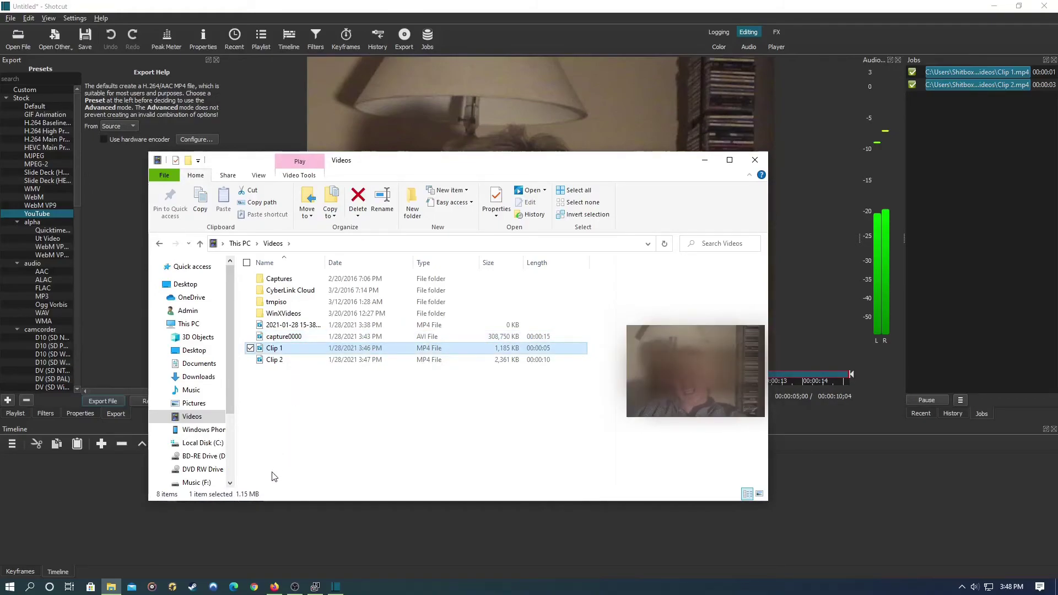
left_click(279, 363)
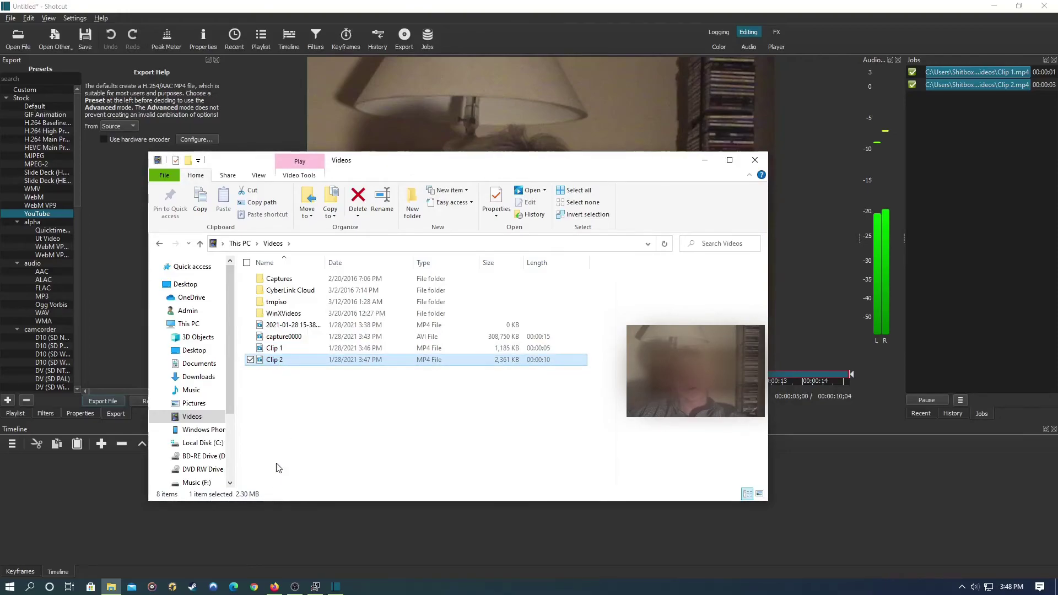
left_click(287, 338)
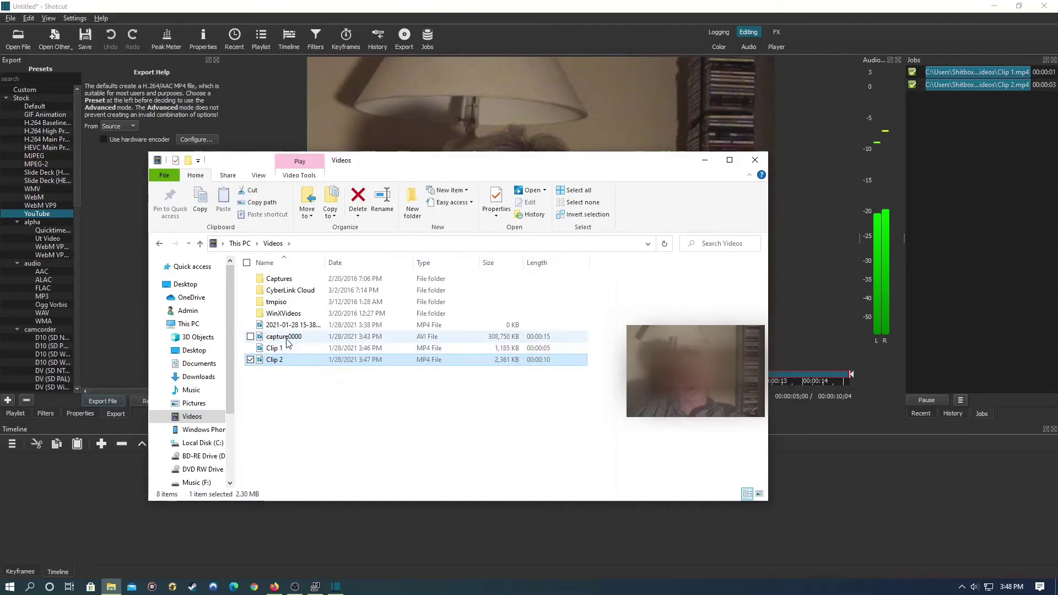